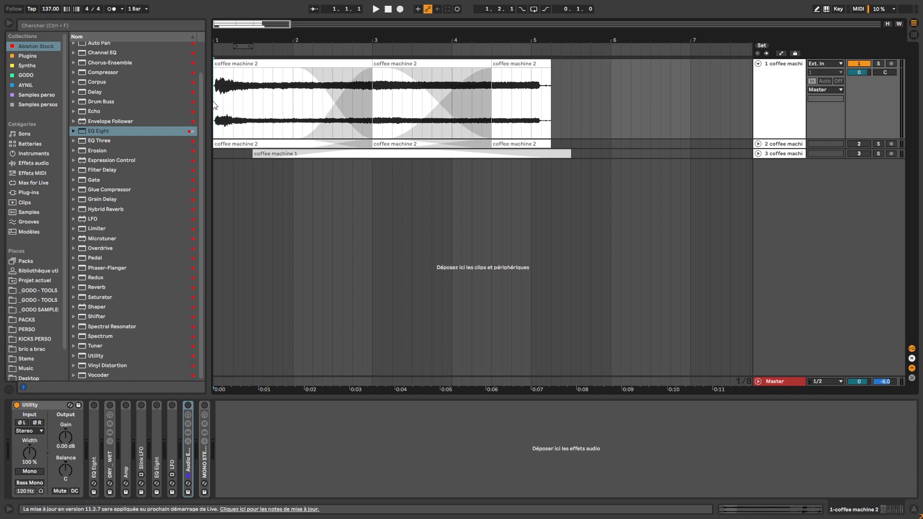
Inspect the DRY and WET chains of the DRY_WET rack and play the coffee machine 2 clip from its start.
key(space)
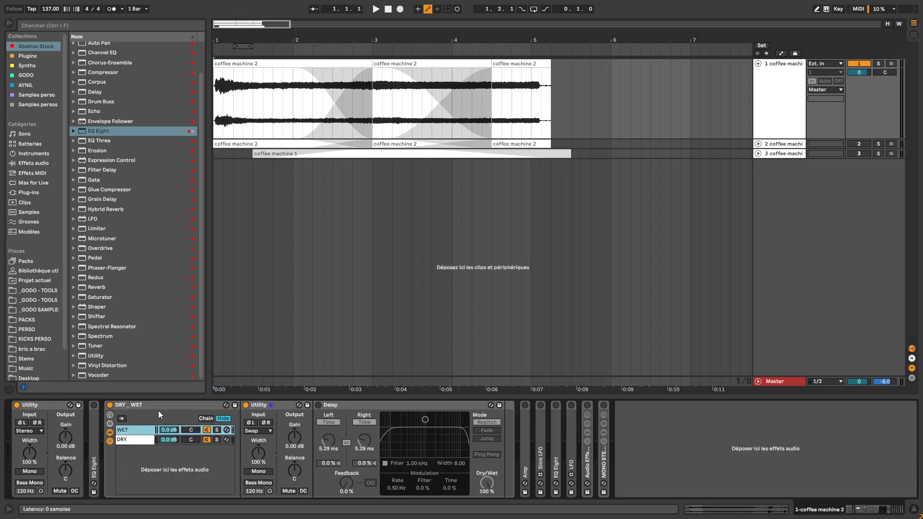
click(130, 441)
click(134, 429)
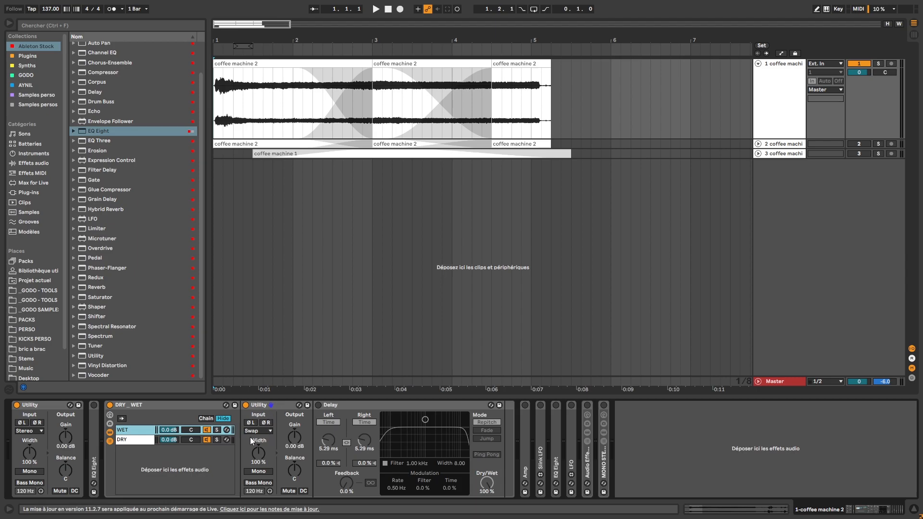
click(218, 113)
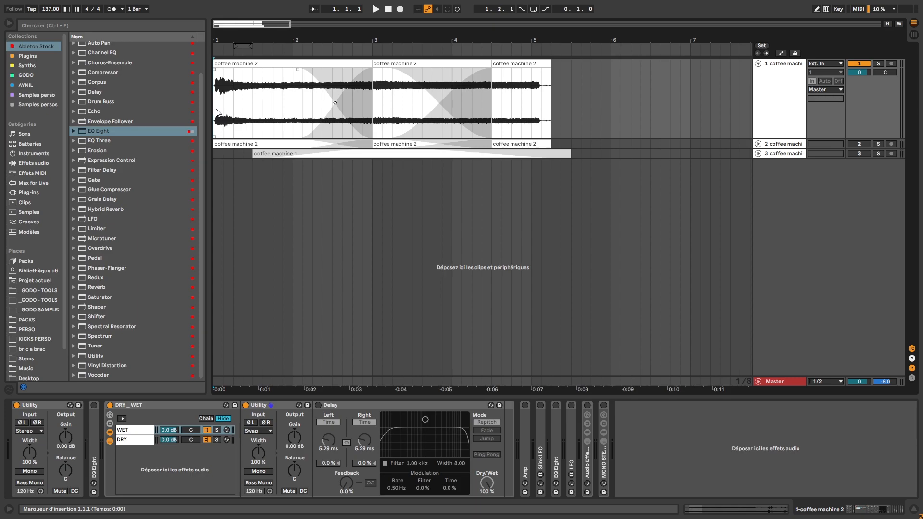
key(space)
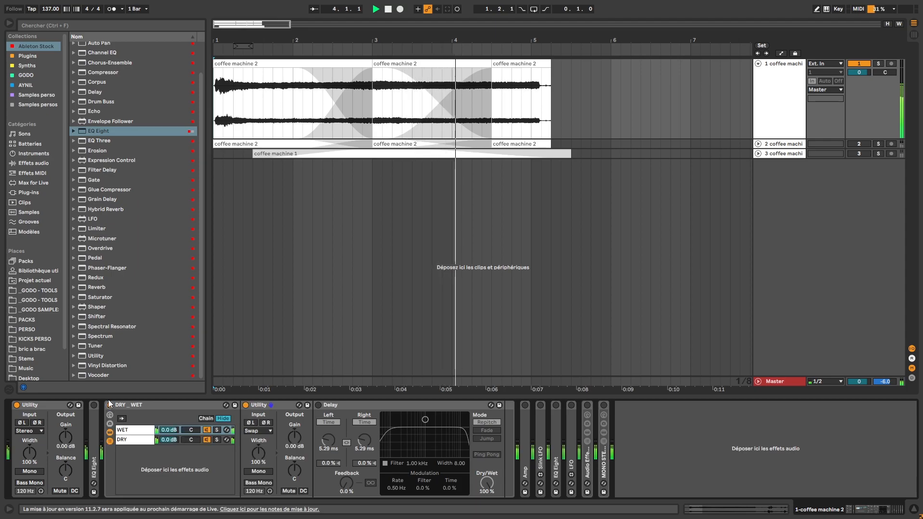
Enable the Delay in the WET chain and compare the DRY_WET rack switched off and on during playback.
click(346, 406)
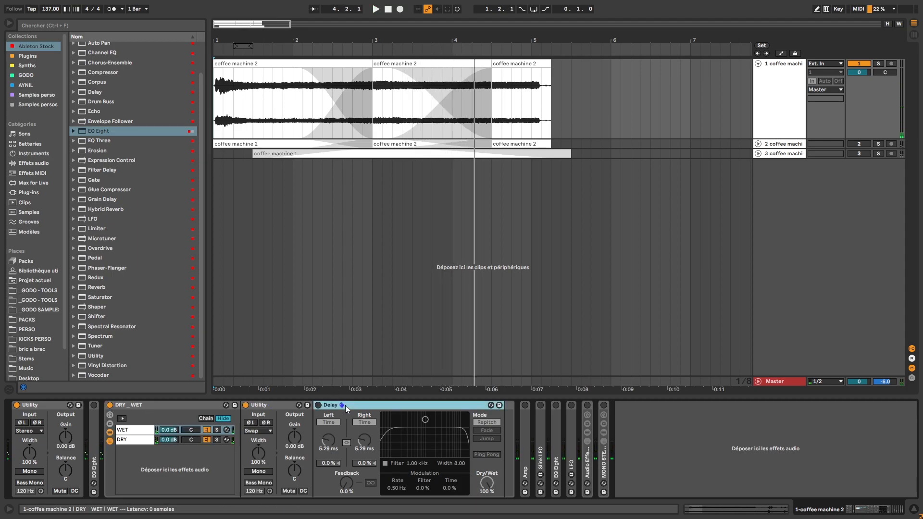
click(318, 405)
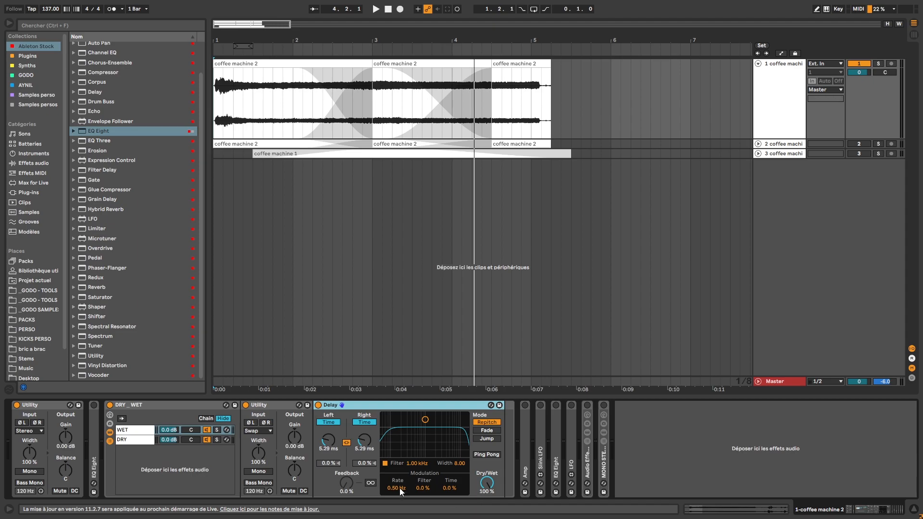
click(376, 10)
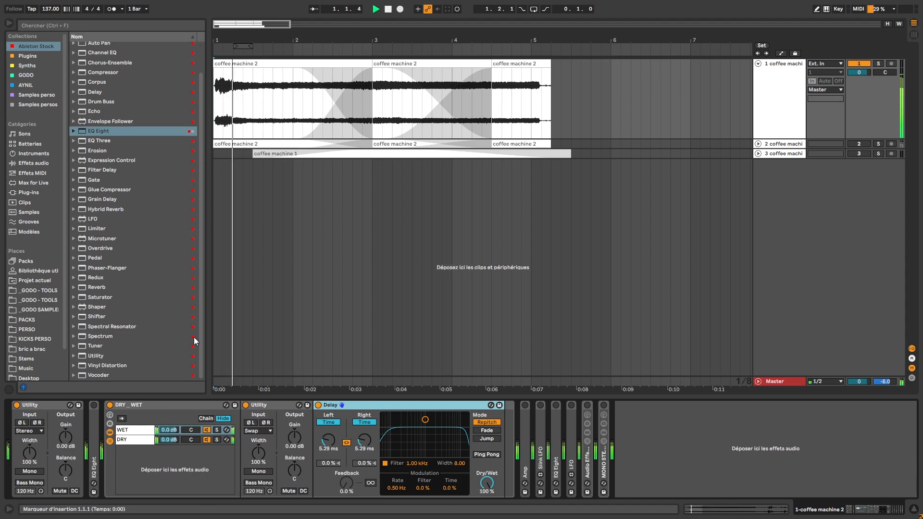
click(110, 408)
click(110, 408)
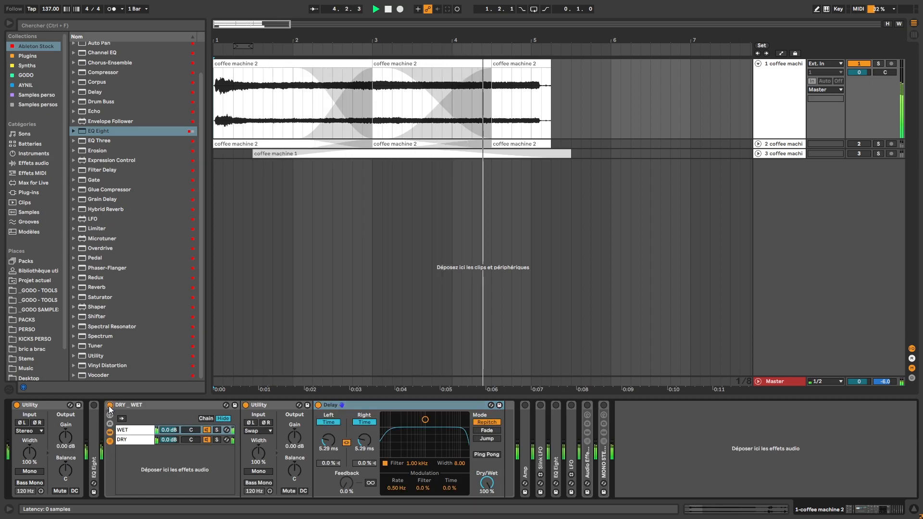
key(space)
Expand and enable the EQ Eight before the DRY_WET rack and the Amp after it, and audition the result.
double_click(92, 438)
click(93, 406)
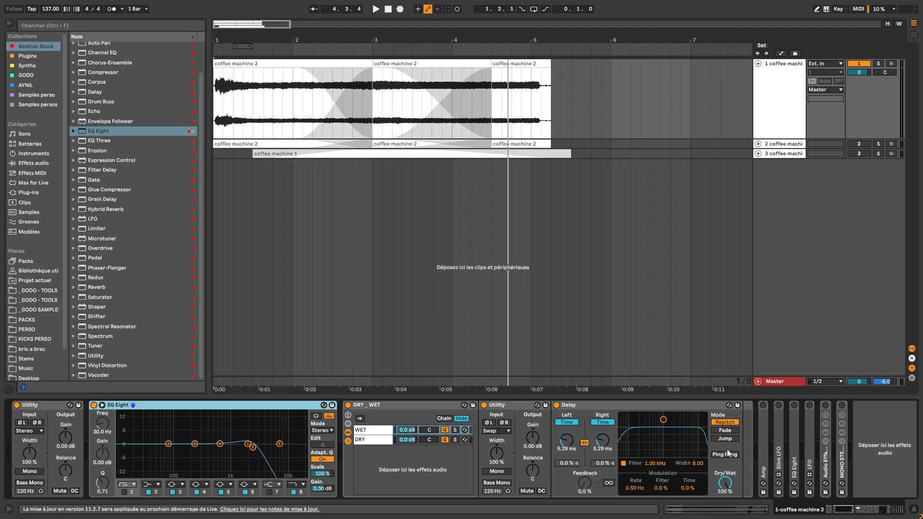
double_click(764, 443)
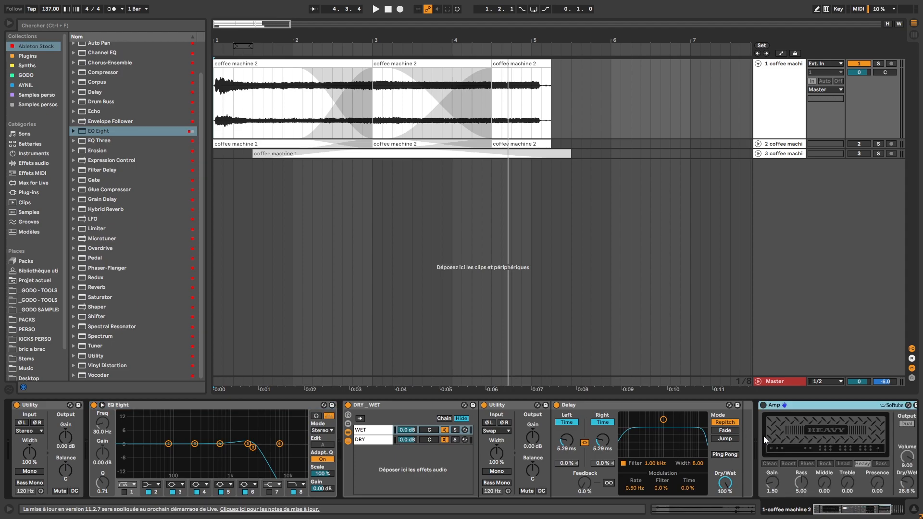
click(763, 406)
key(space)
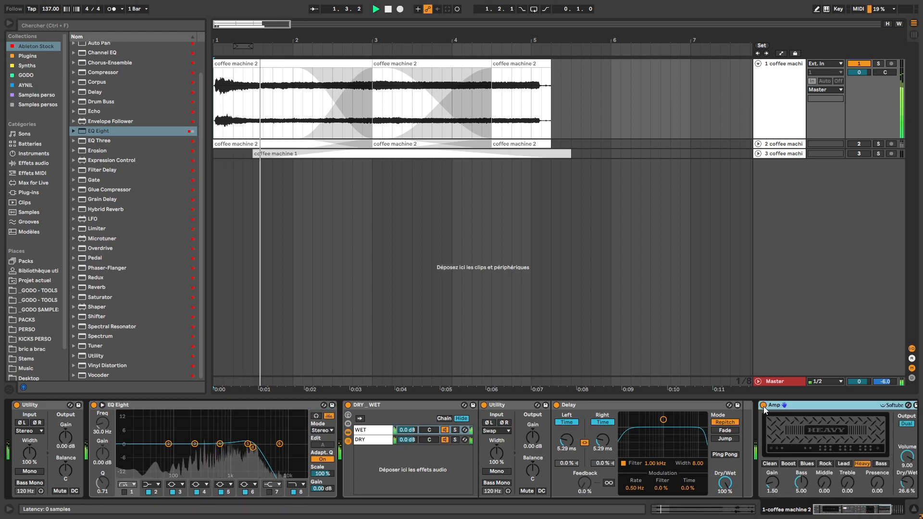
drag(842, 510, 866, 509)
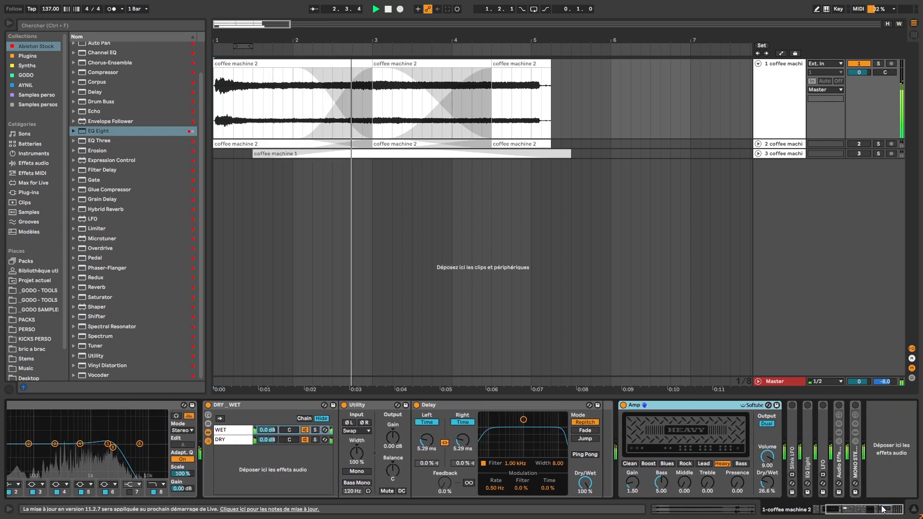
key(space)
Expand and enable the Slink LFO mapped to the Delay's Feedback, and play the clip from its start.
double_click(792, 439)
click(793, 405)
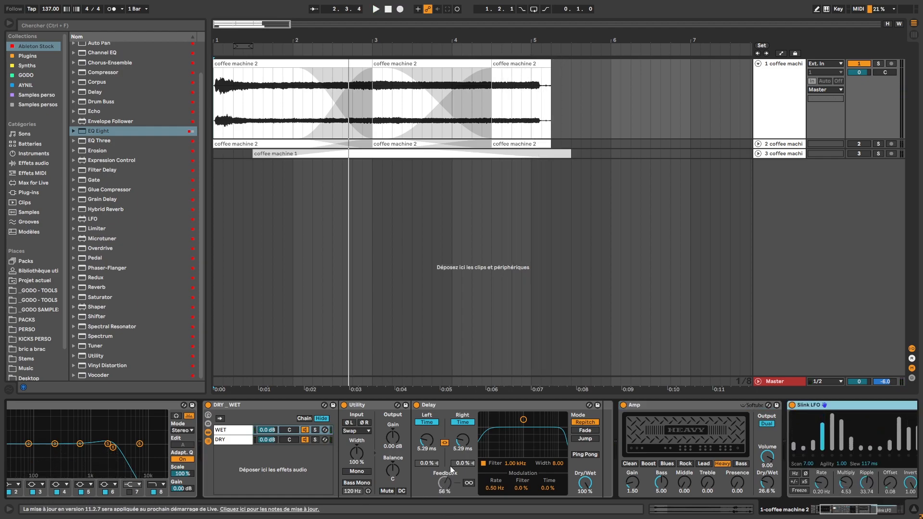
drag(847, 510, 840, 508)
click(754, 406)
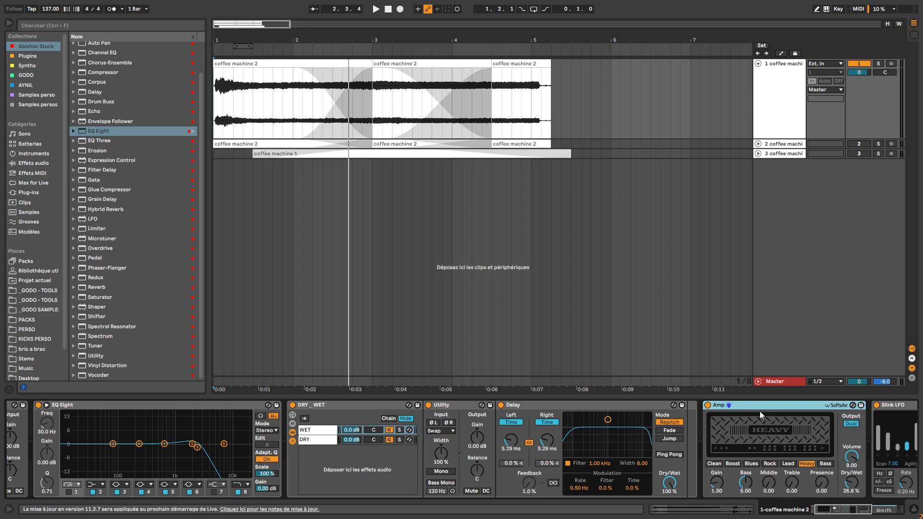
click(216, 103)
key(space)
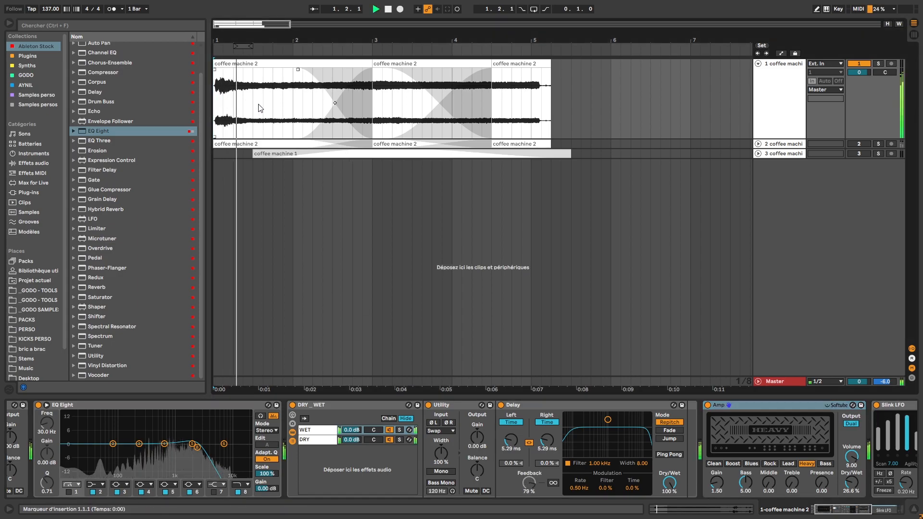
Expand the second EQ Eight, the LFO and the Audio Effect Rack that follow the Slink LFO.
click(850, 512)
drag(850, 510, 874, 511)
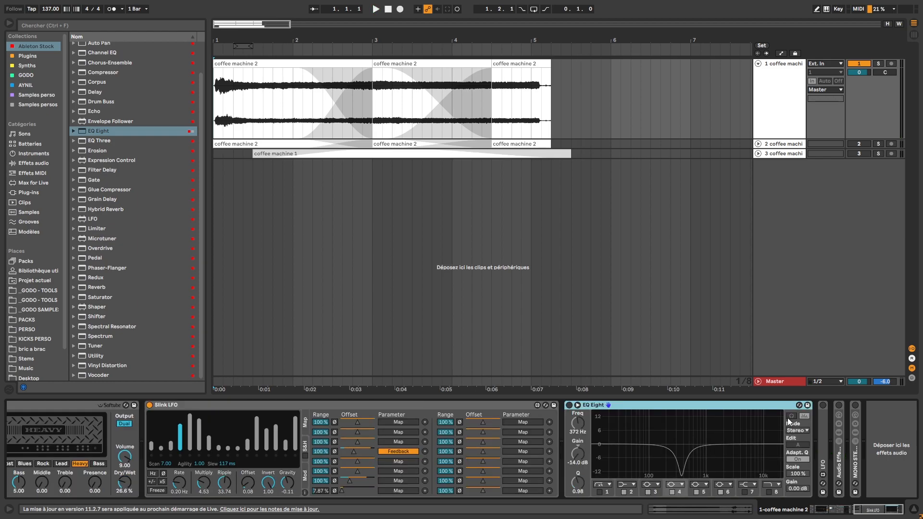
double_click(824, 433)
drag(860, 509, 897, 511)
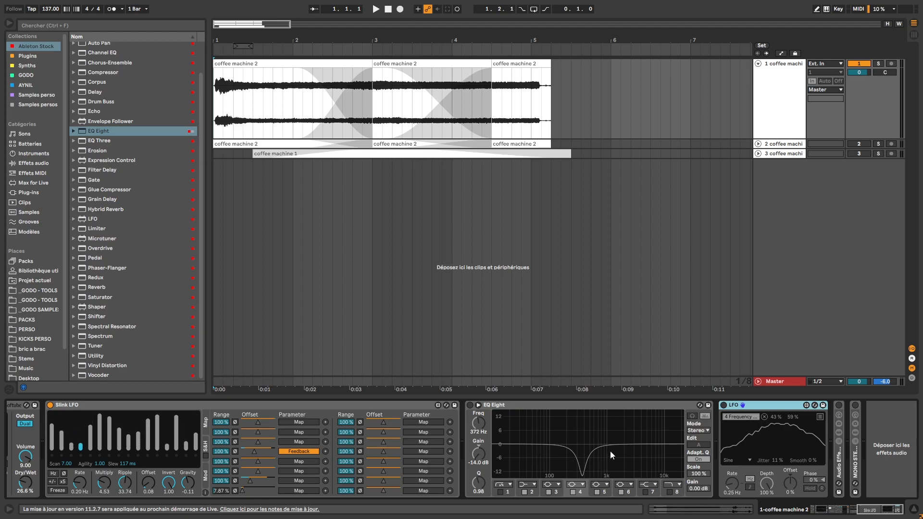
double_click(840, 459)
click(867, 514)
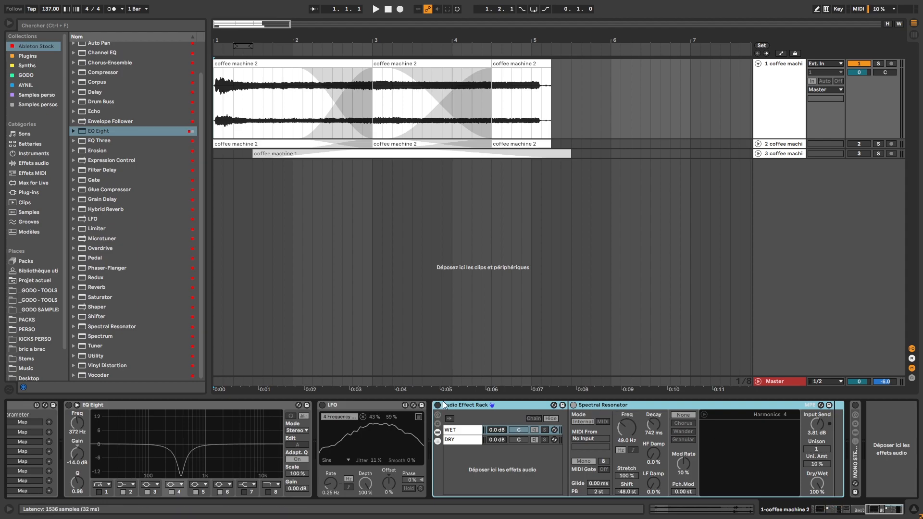
Enable the second EQ Eight together with its LFO, and turn on the Audio Effect Rack during playback.
click(137, 406)
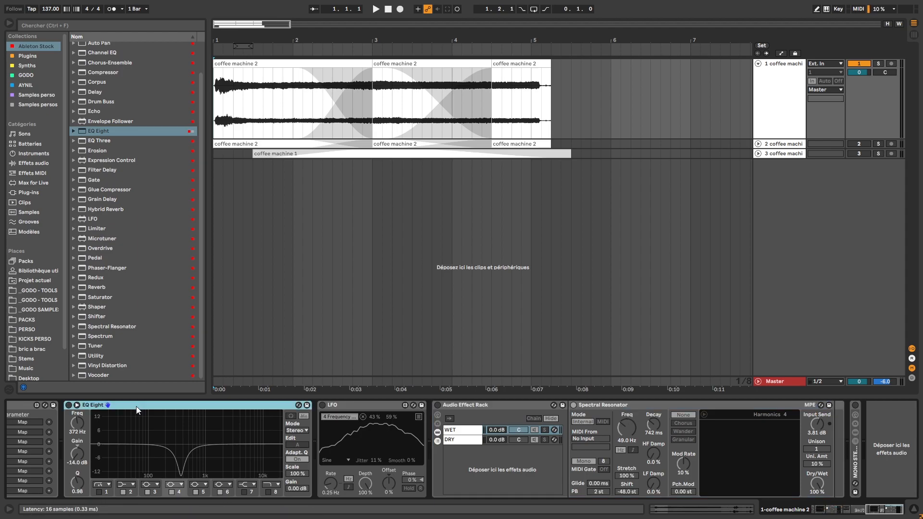
shift+click(360, 404)
key(0)
key(space)
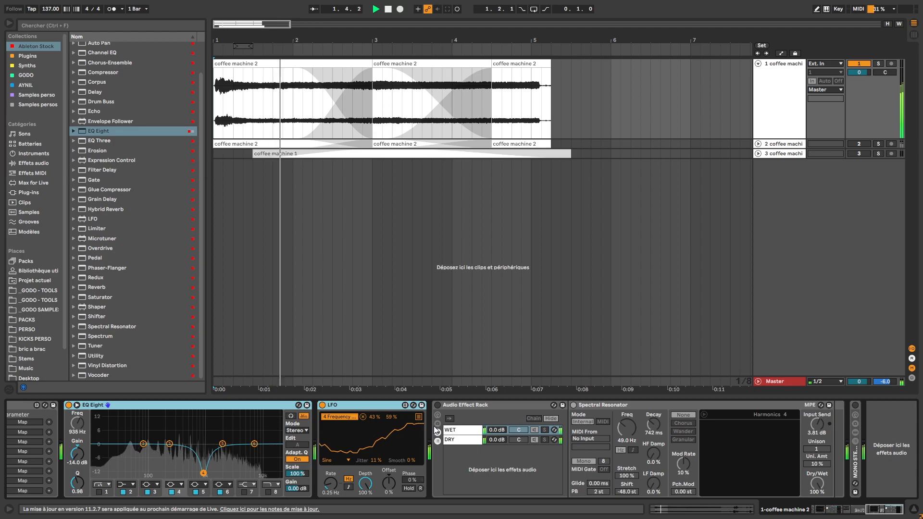
click(438, 405)
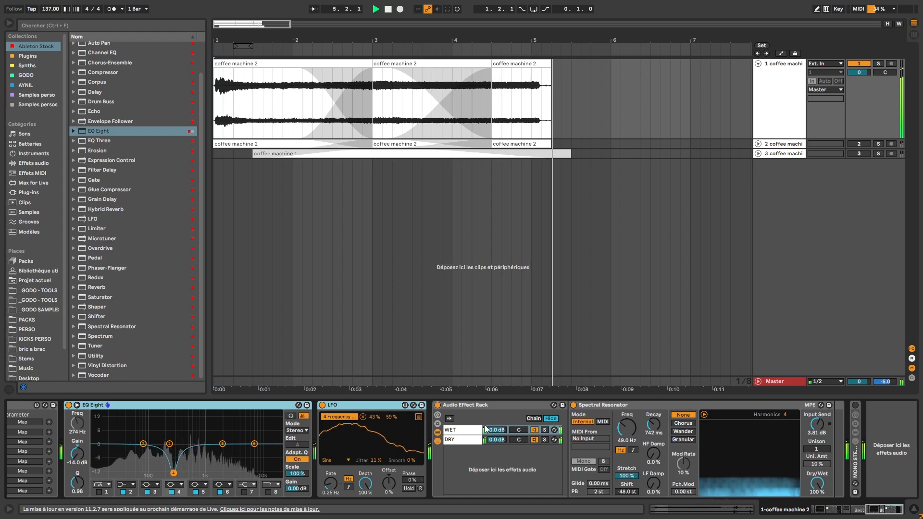
key(space)
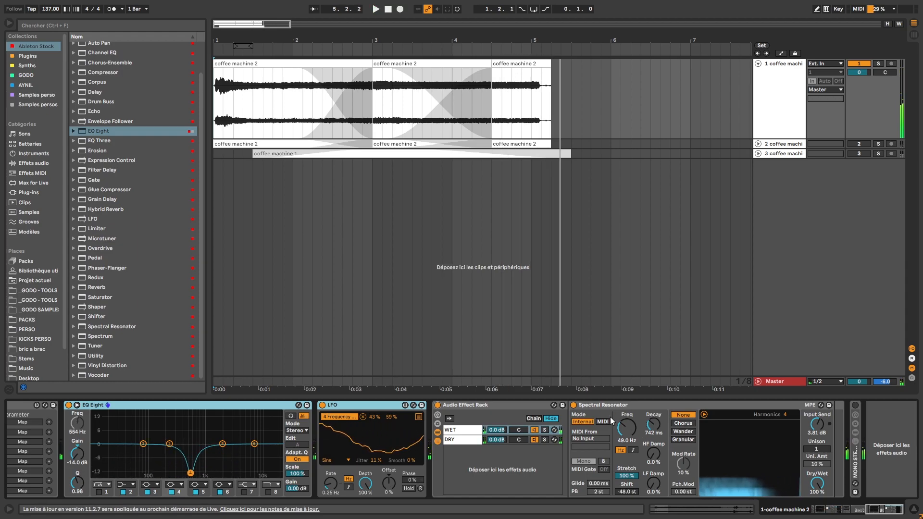
Examine the Audio Effect Rack's DRY and WET chains, soloing the WET chain with the Spectral Resonator during a short playback.
click(465, 440)
click(464, 430)
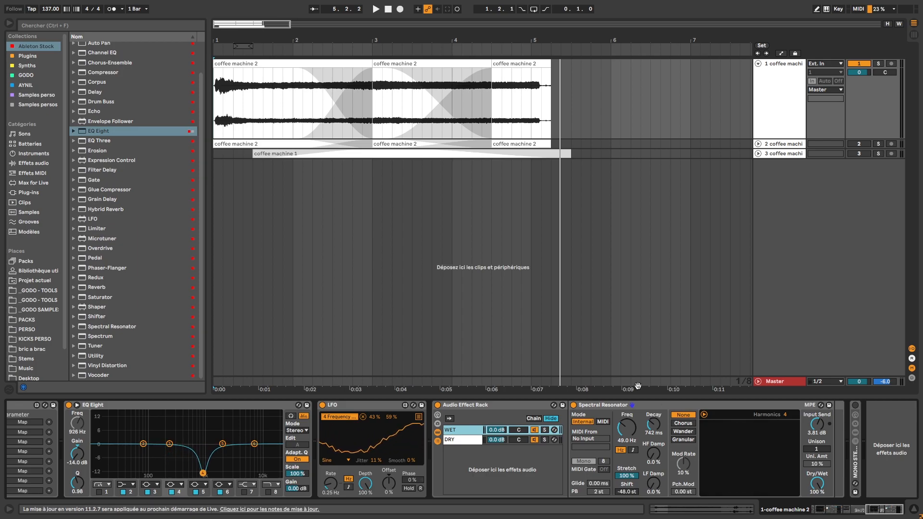
key(space)
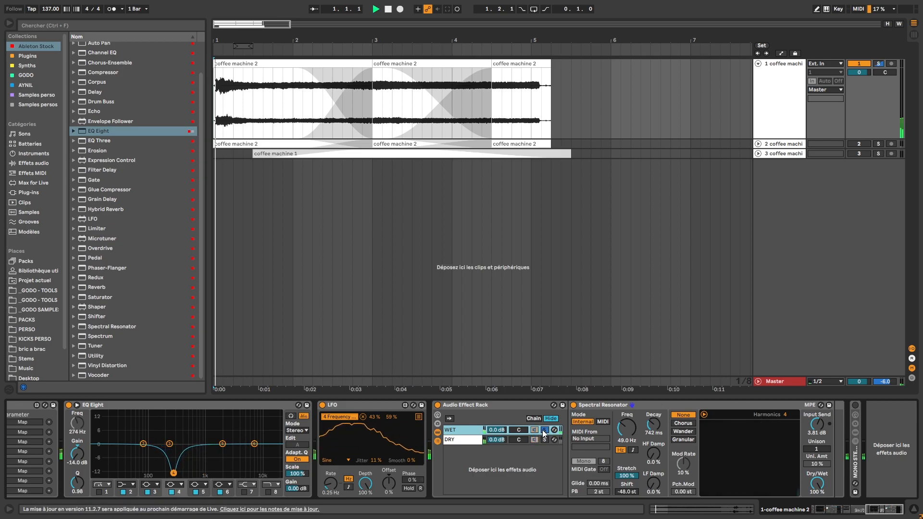
click(544, 430)
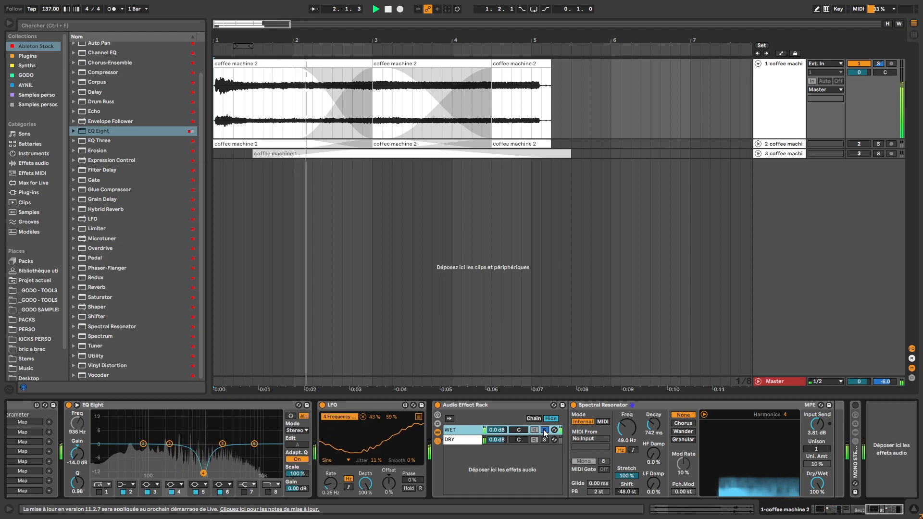
key(space)
click(544, 430)
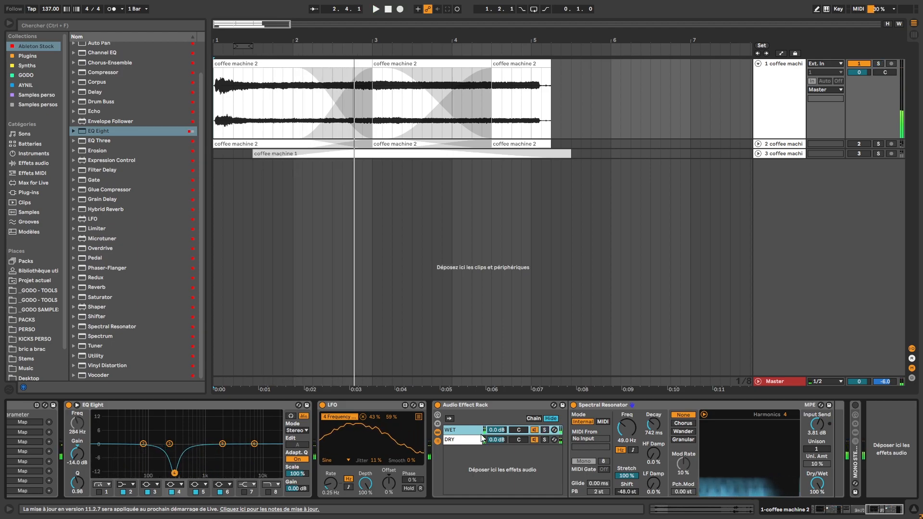
click(474, 439)
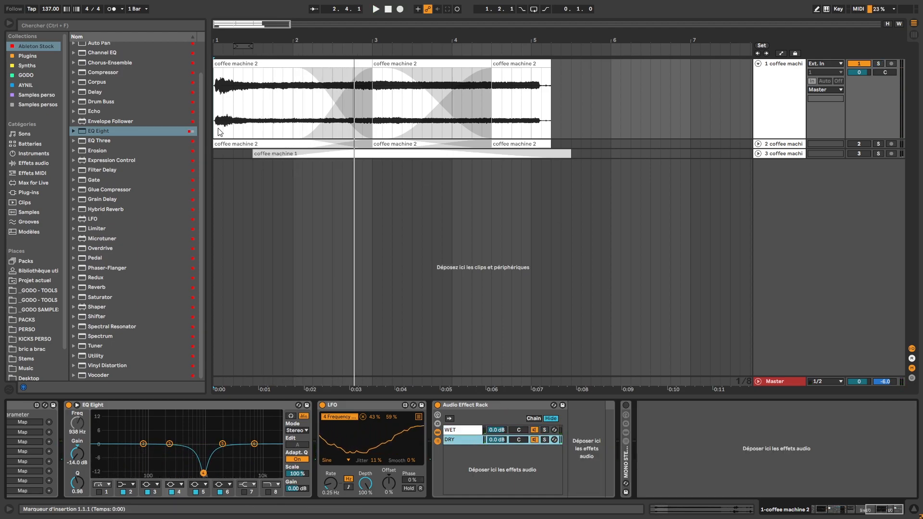
Expand and enable the MONO STEREO Parrallel rack at the end of the device chain.
click(219, 108)
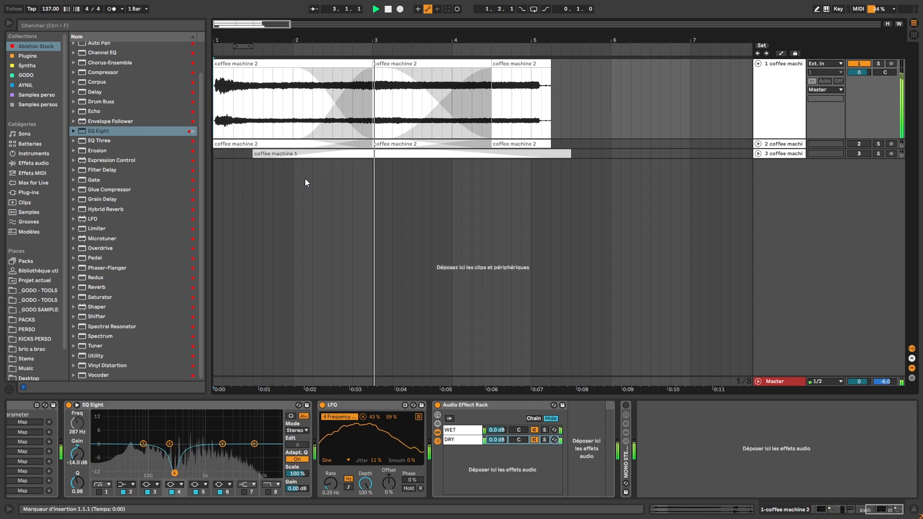
double_click(626, 462)
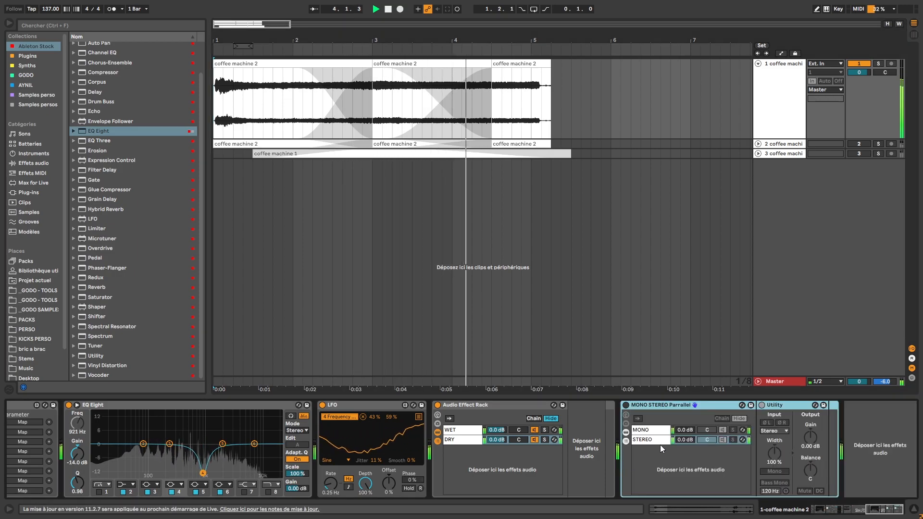
key(space)
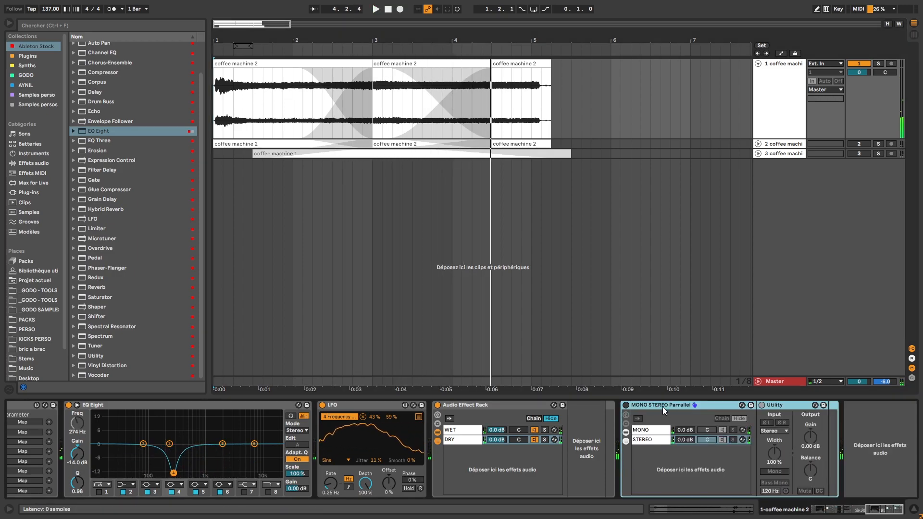
click(626, 405)
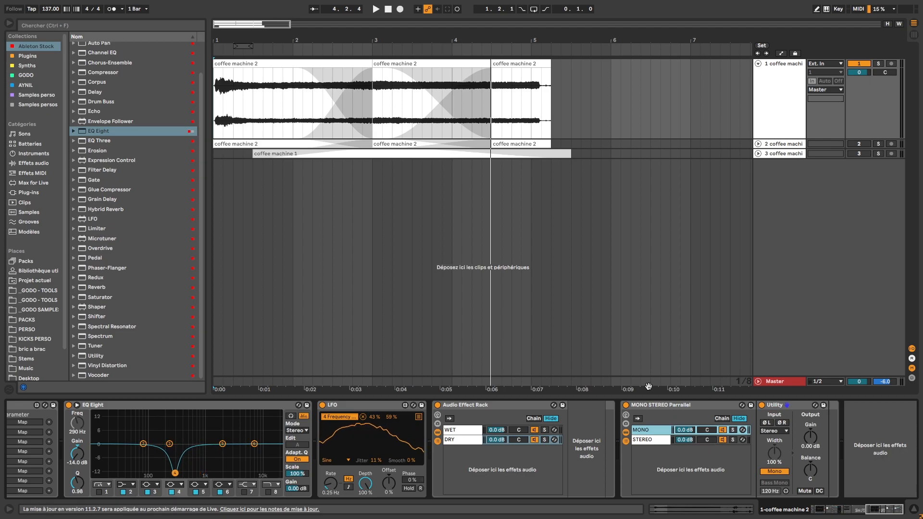
Play the clip from the start and compare the sound with the MONO STEREO Parrallel rack off and on.
click(388, 9)
click(377, 10)
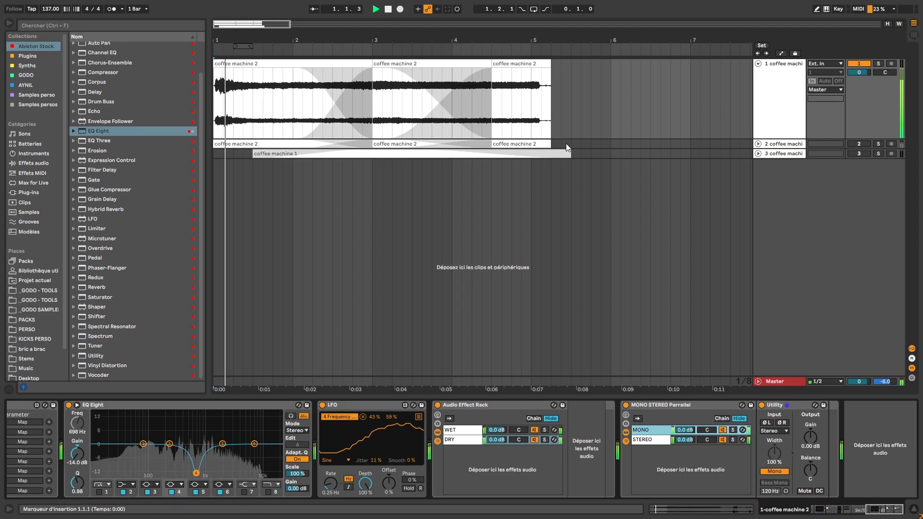
click(626, 406)
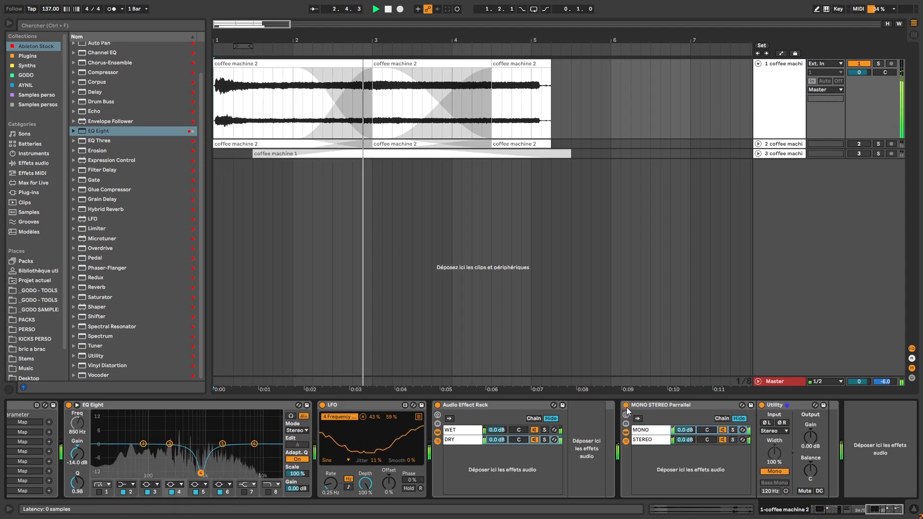
key(space)
Return to the first devices of the first coffee machine track's effect chain.
click(781, 143)
click(785, 90)
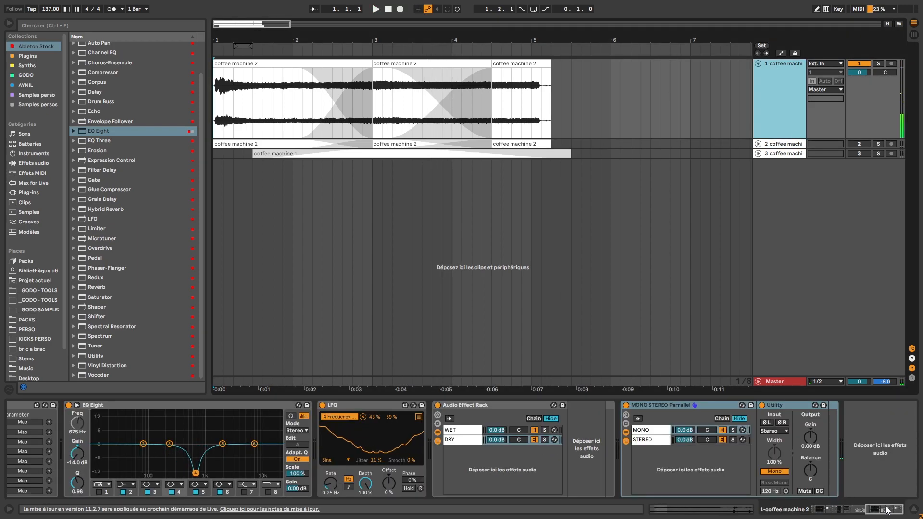
drag(887, 510, 702, 509)
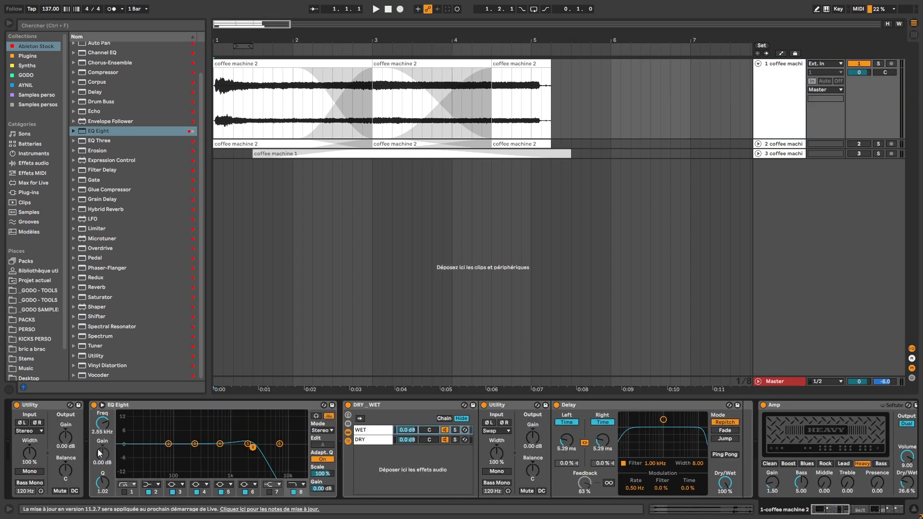
Set the pitch of the first coffee machine track's three clips to -12 semitones and audition them from the start.
key(space)
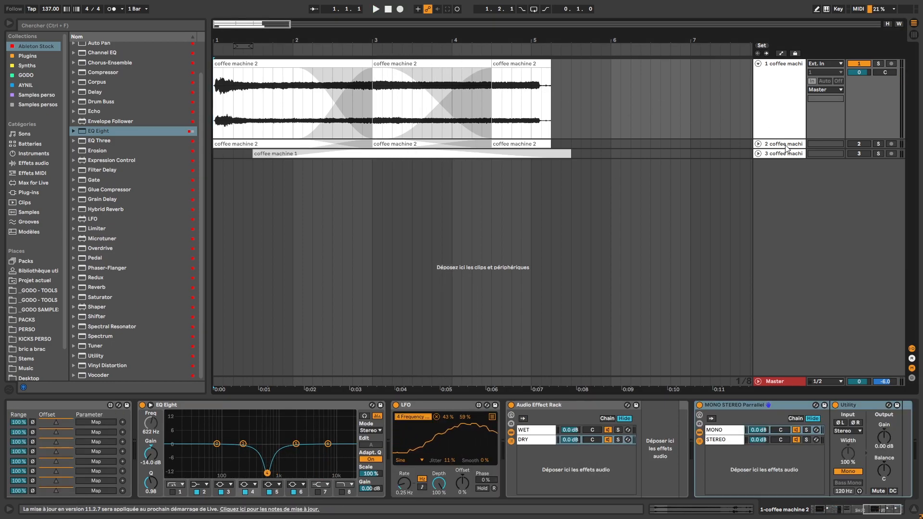
click(782, 144)
drag(548, 94, 214, 91)
click(252, 65)
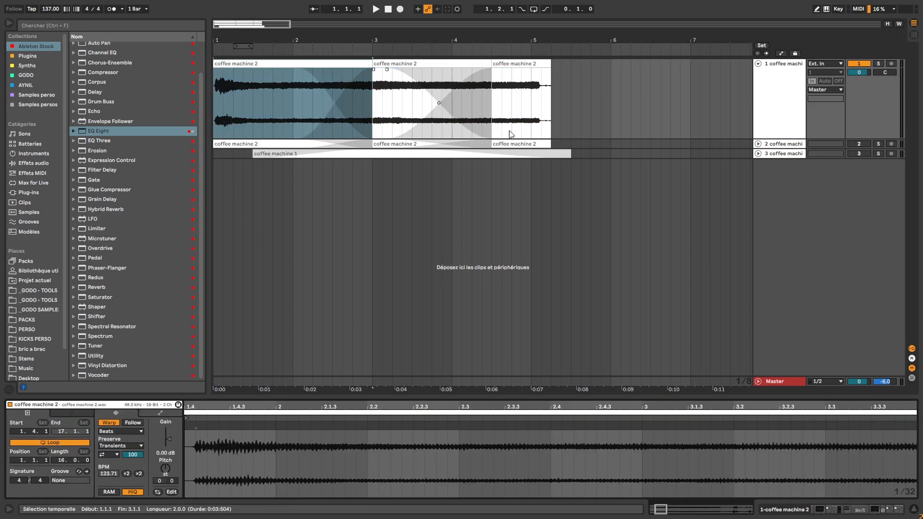
drag(554, 100, 214, 99)
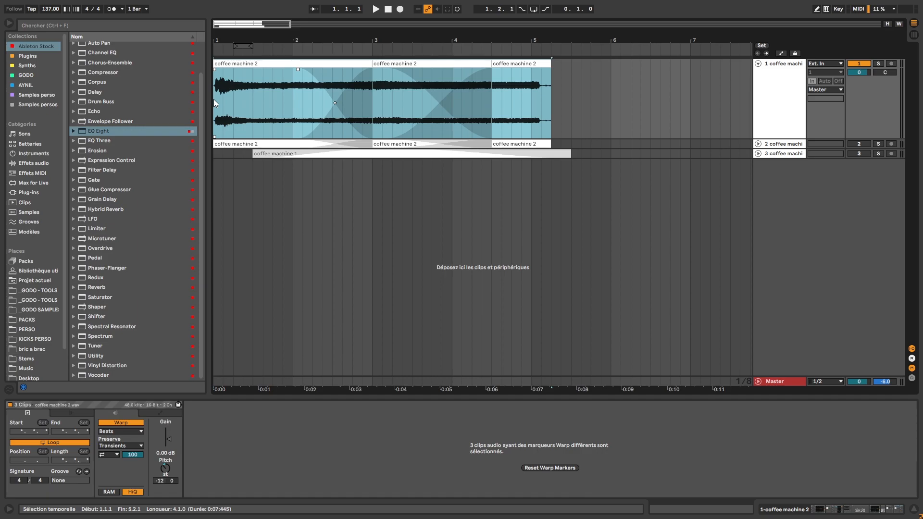
click(213, 100)
key(space)
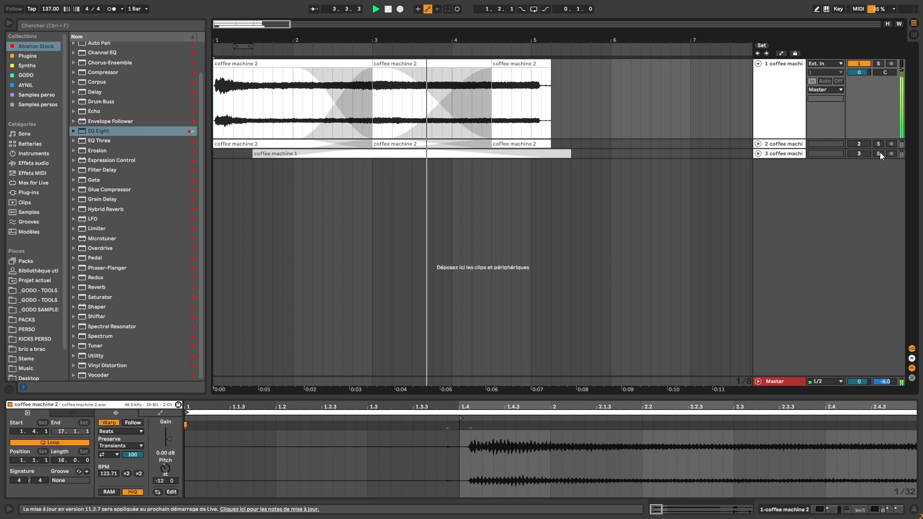
key(space)
Expand the third coffee machine track, inspect its clip, and place the insertion marker at 1.1.1.
click(781, 154)
click(779, 144)
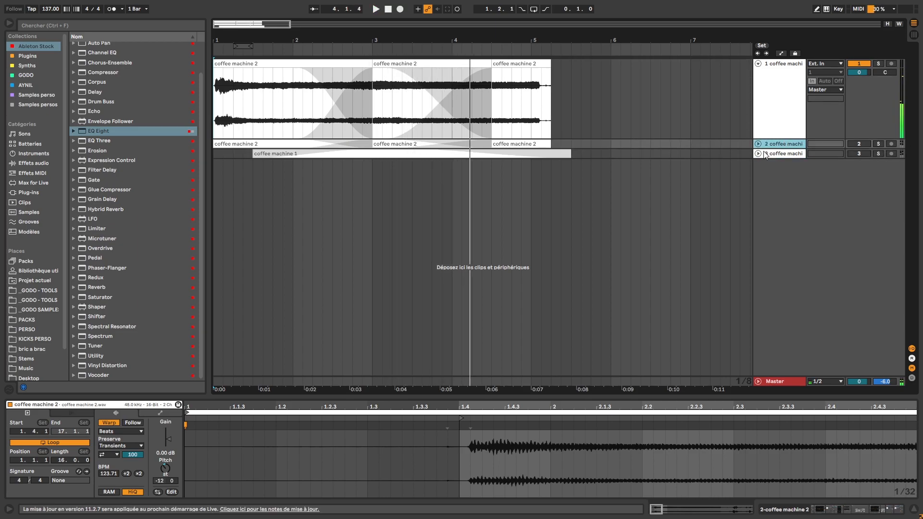
click(758, 154)
click(370, 154)
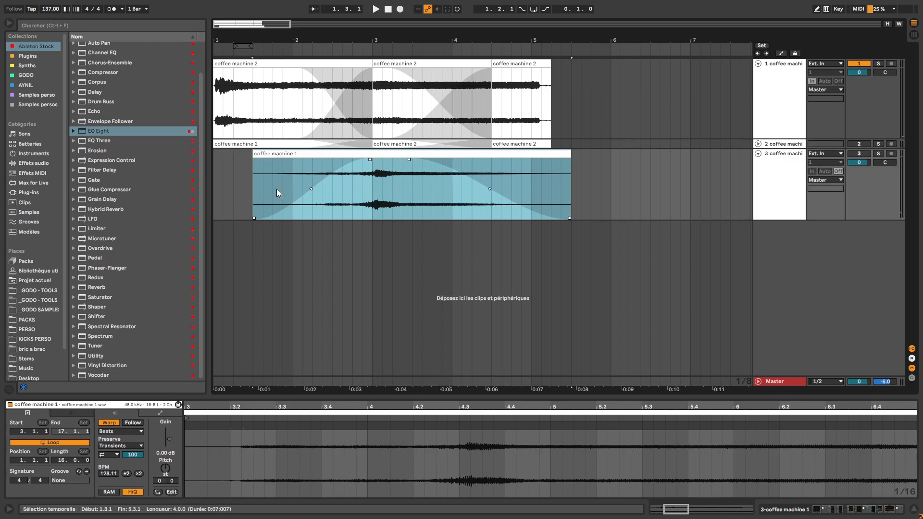
click(214, 183)
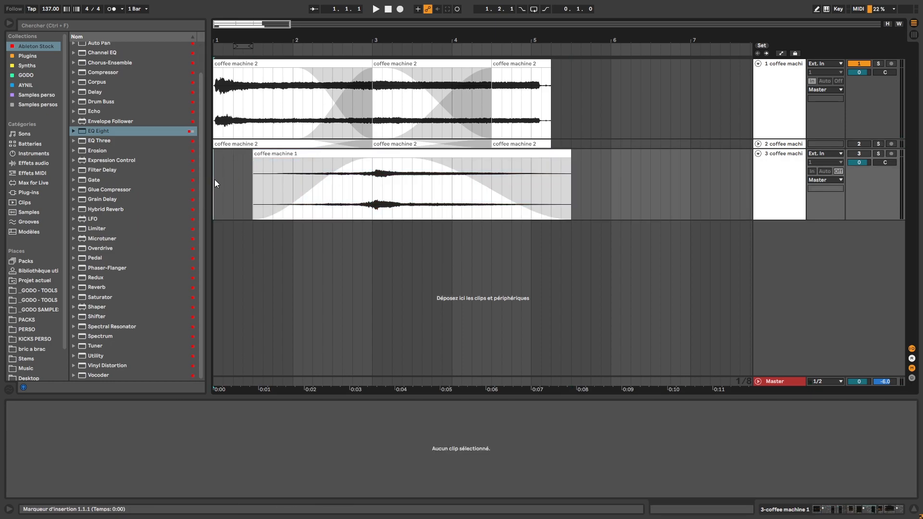
Review the third coffee machine track's effect chain from its first devices onward and turn off its MONO STEREO Parrallel rack.
click(783, 182)
drag(859, 509, 658, 511)
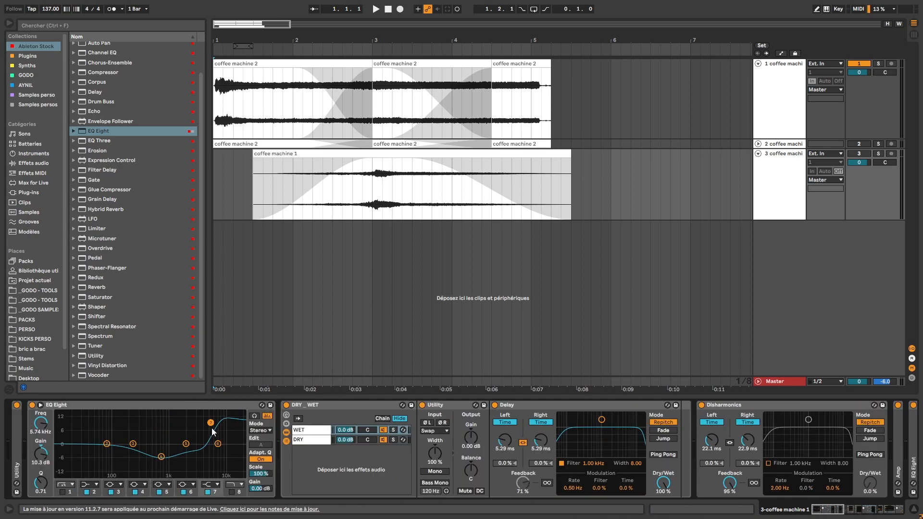
drag(839, 510, 840, 510)
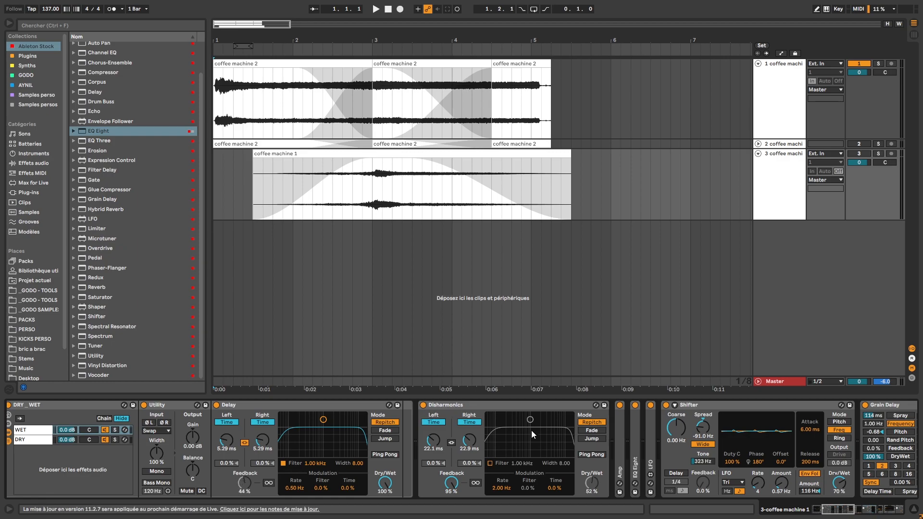
click(849, 513)
drag(848, 510, 854, 508)
click(406, 404)
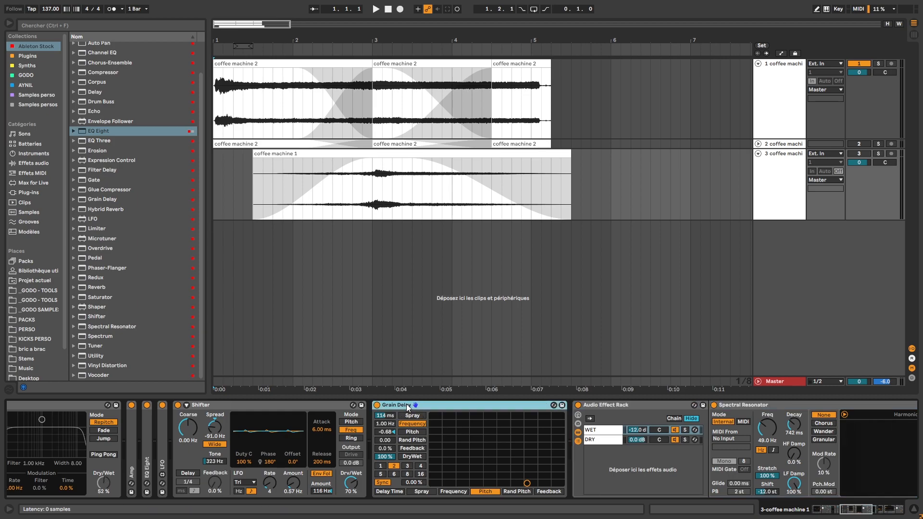
drag(853, 510, 889, 508)
click(312, 406)
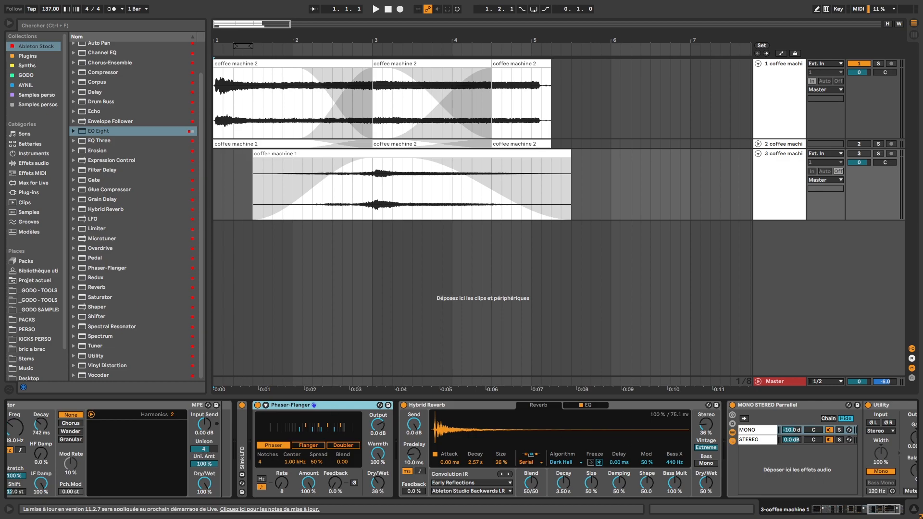
click(733, 405)
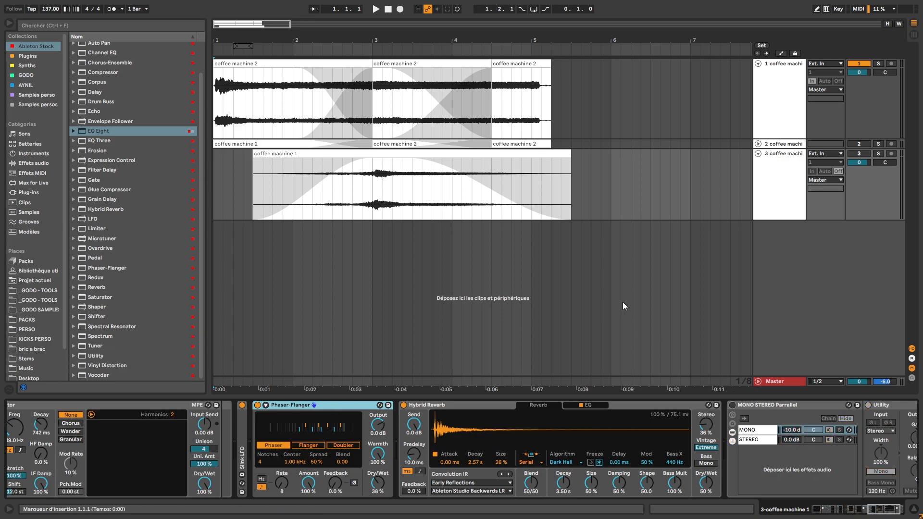
Audition the third coffee machine track in solo, and activate it in the mix once unsoloed.
click(878, 153)
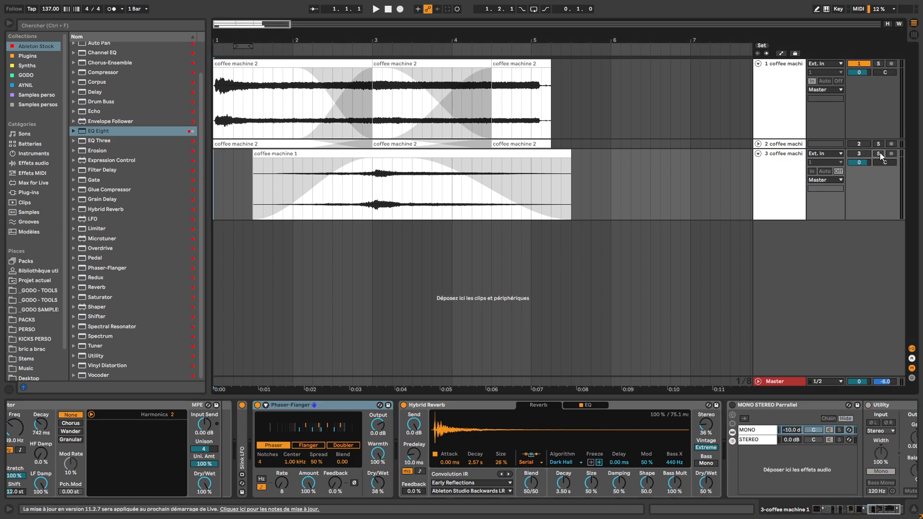
key(space)
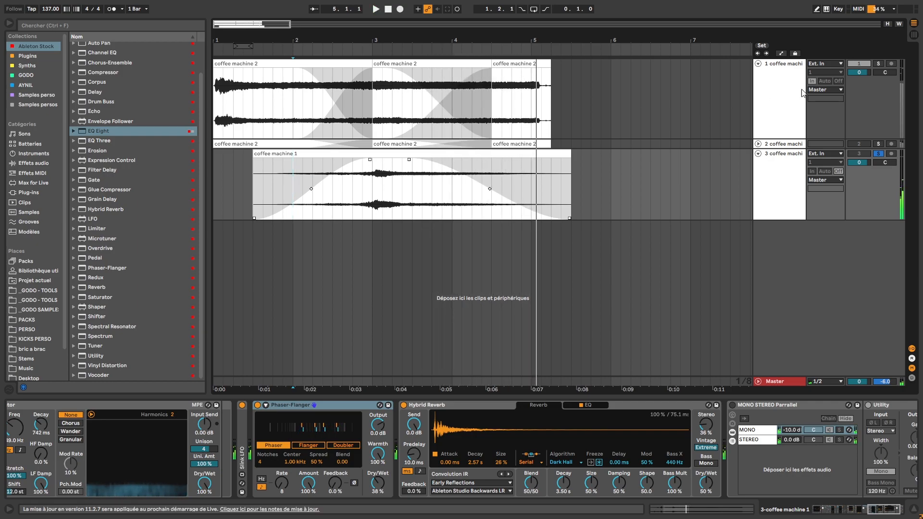
click(882, 153)
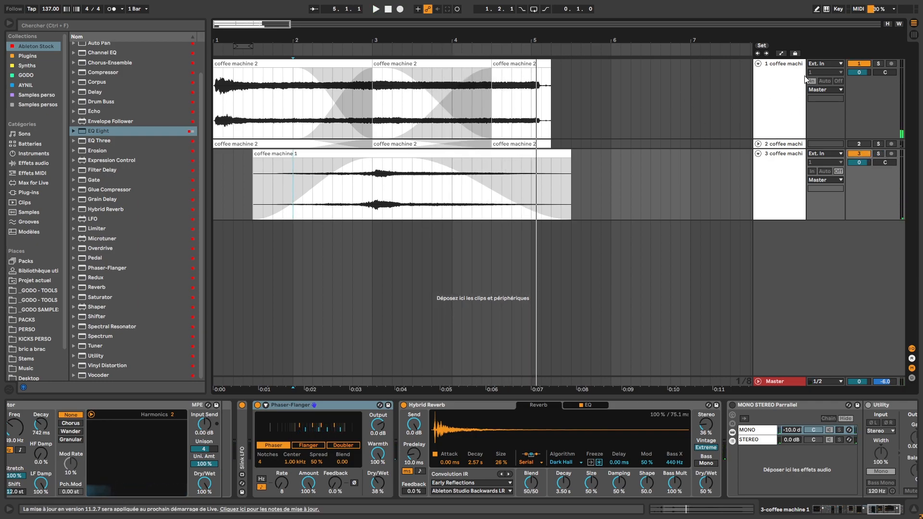
Play the arrangement from the start, expanding and activating the second coffee machine track during playback.
click(222, 114)
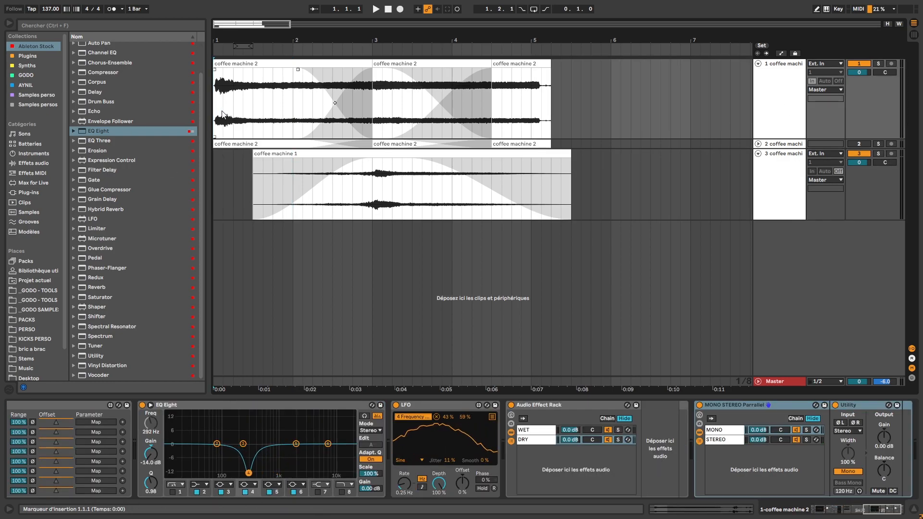
key(space)
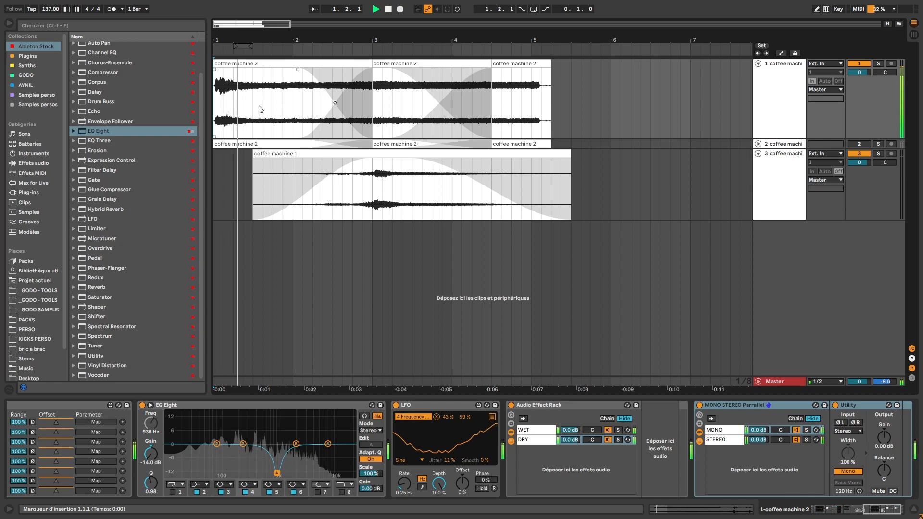
click(759, 143)
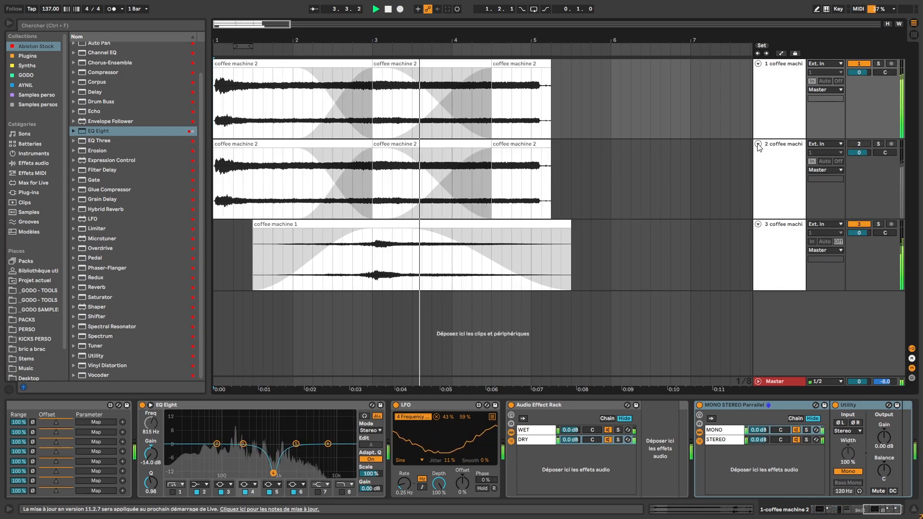
click(859, 144)
key(space)
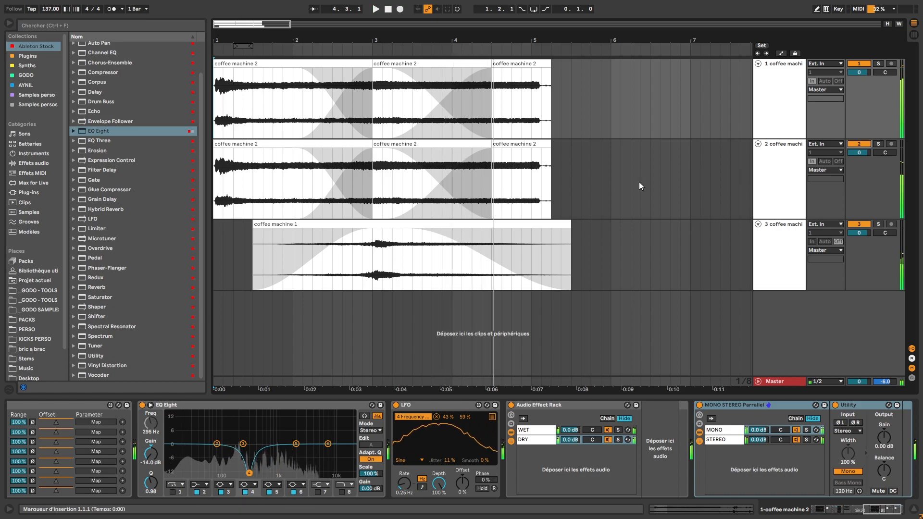
Set the pitch of the second coffee machine track's three clips to 0 semitones and audition the mix.
drag(550, 166, 175, 172)
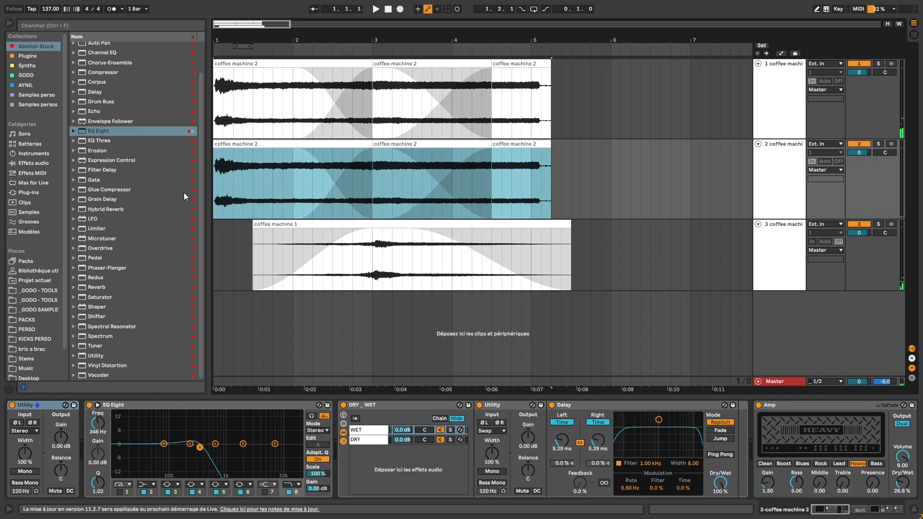
double_click(245, 144)
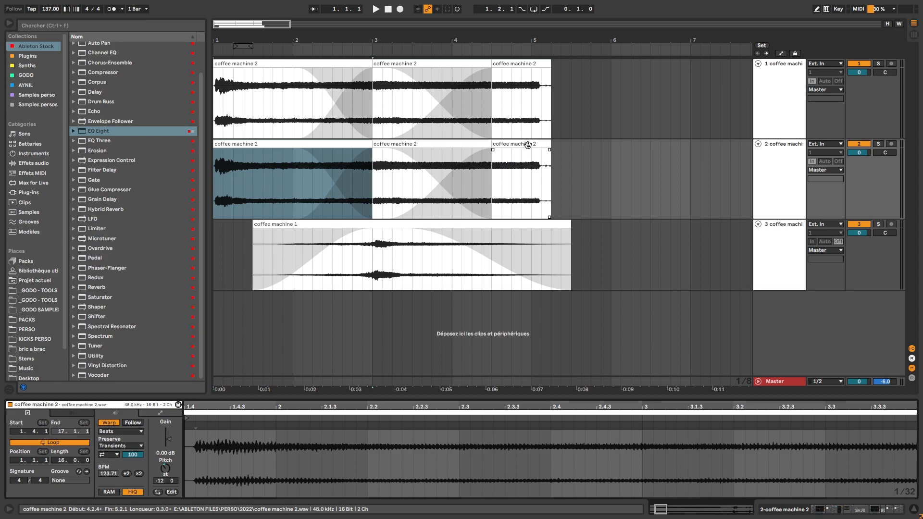
shift+click(529, 144)
click(165, 468)
key(space)
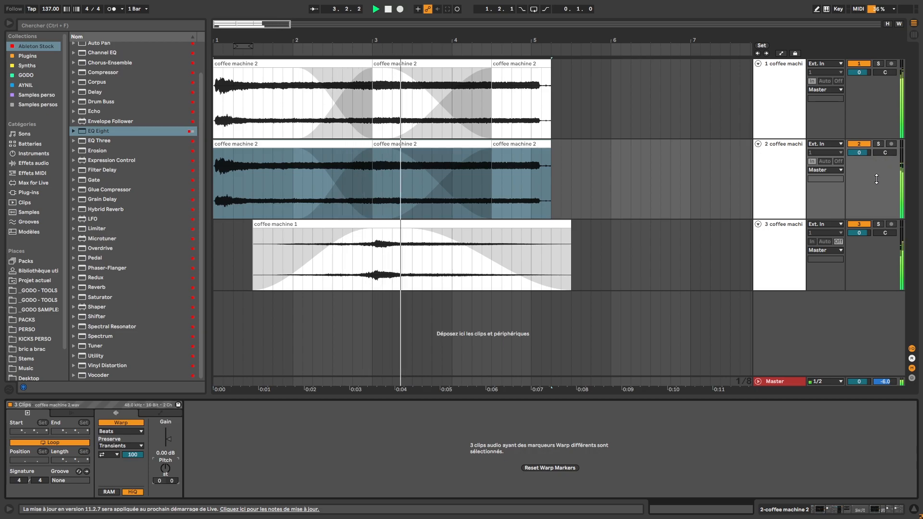
Enable band 7 in the EQ Eight before the LFO on the first coffee machine track and replay the mix.
click(790, 112)
click(789, 112)
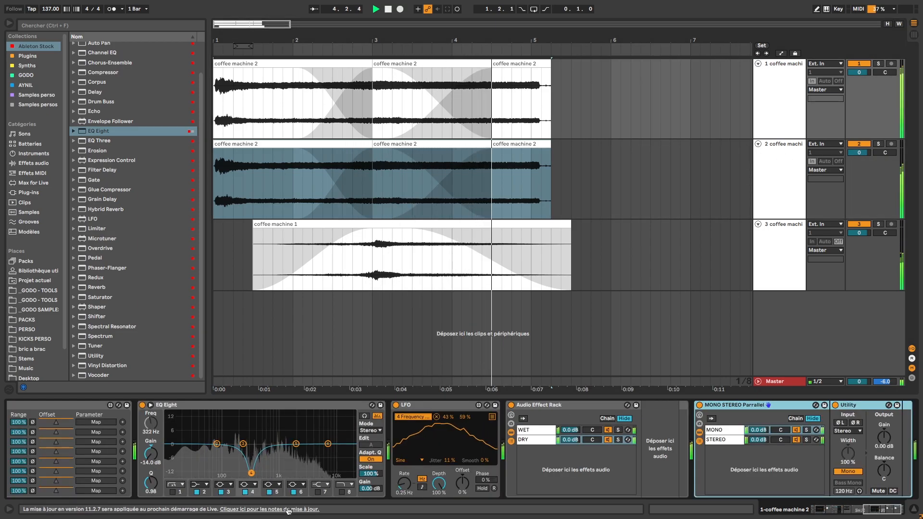
click(317, 492)
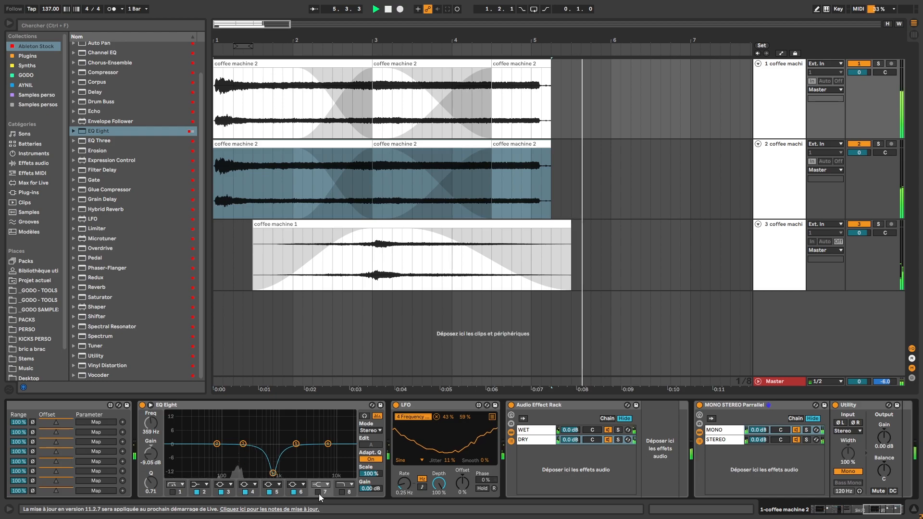
key(space)
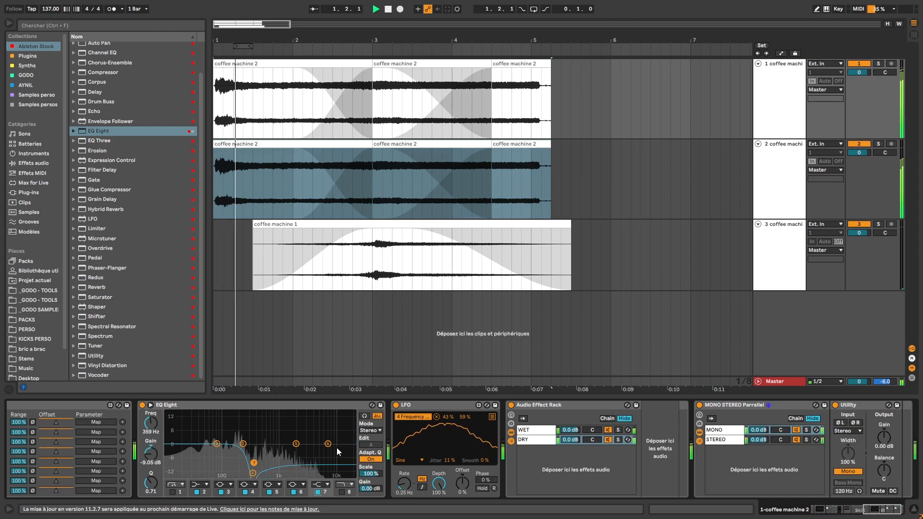
Raise the Dry/Wet of the first coffee machine track's Amp to 65.1 %.
click(788, 202)
click(792, 93)
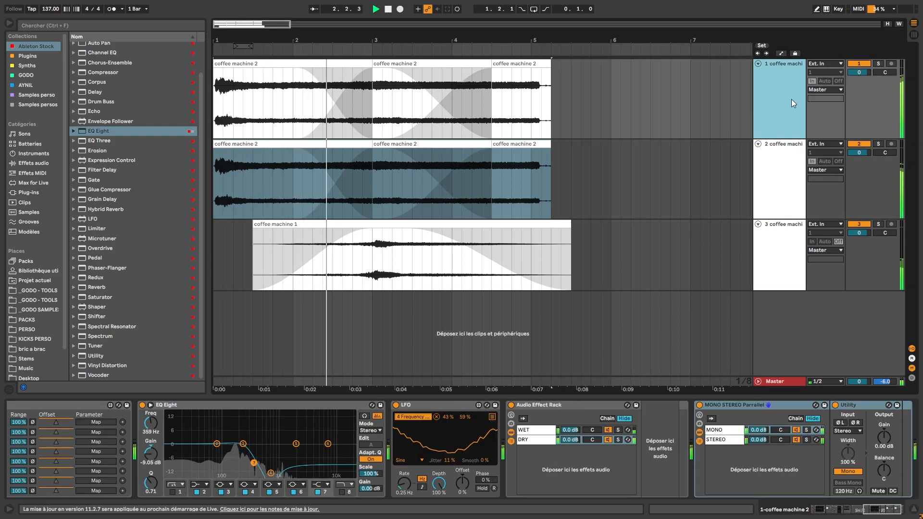
click(861, 514)
drag(861, 512, 841, 511)
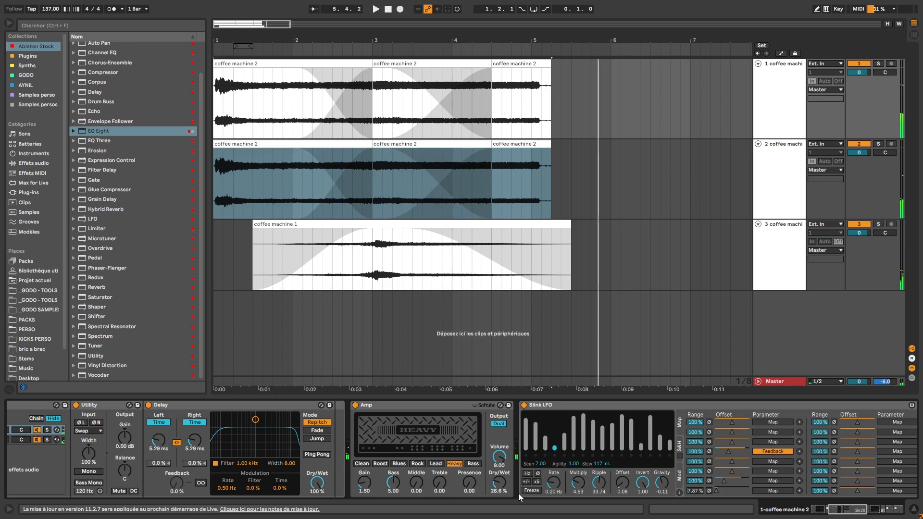
drag(504, 484, 504, 464)
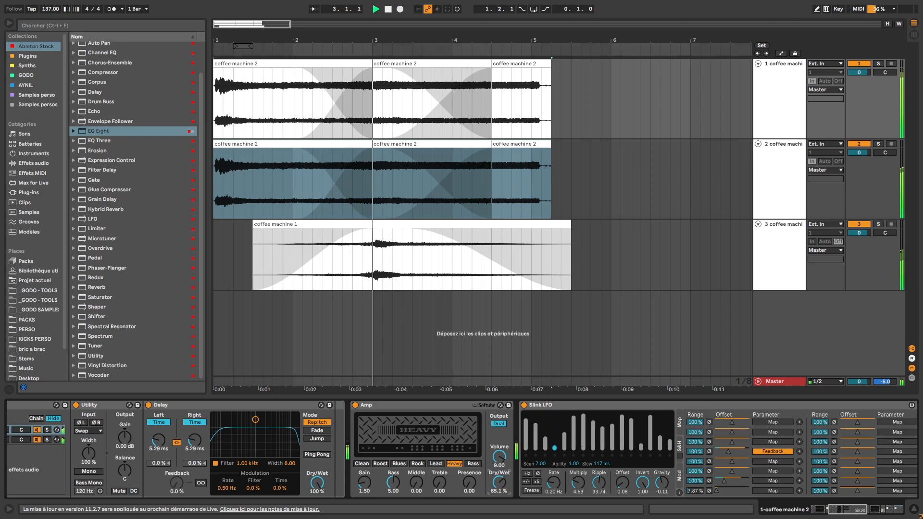
Show the third coffee machine track's effect chain during playback.
click(779, 245)
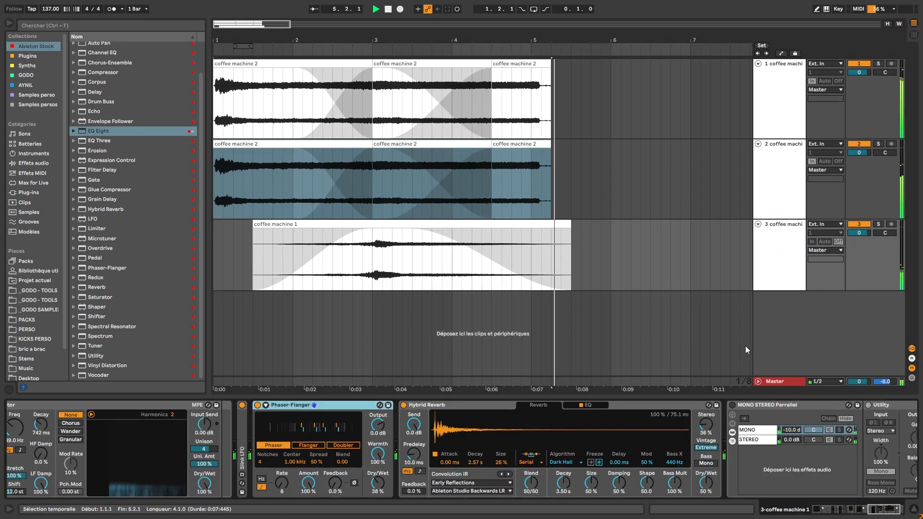